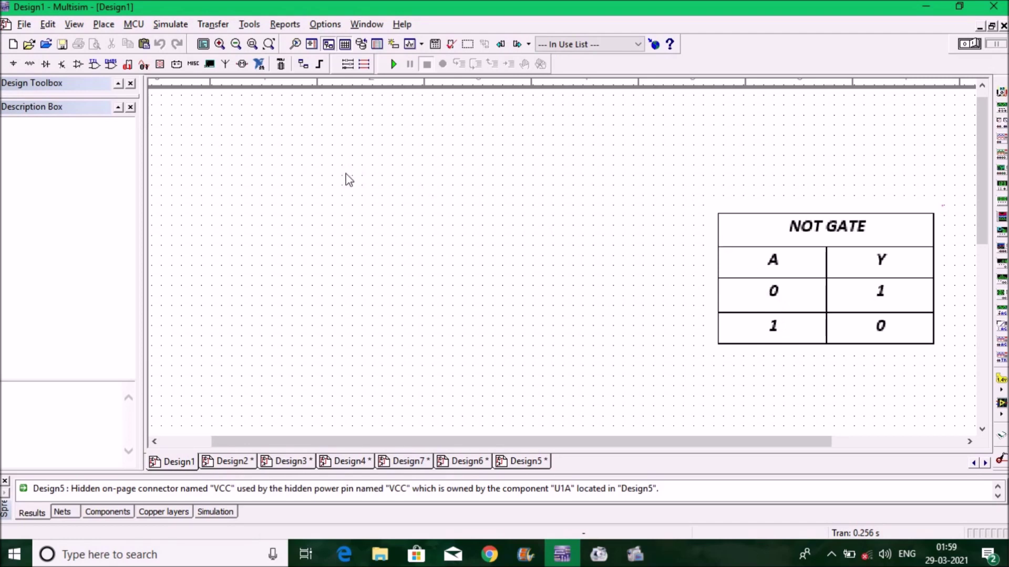
Place a 7404N inverter section (TTL, 74STD) as U1A left of the truth table.
{"action": "left_click", "coordinate": [94, 65]}
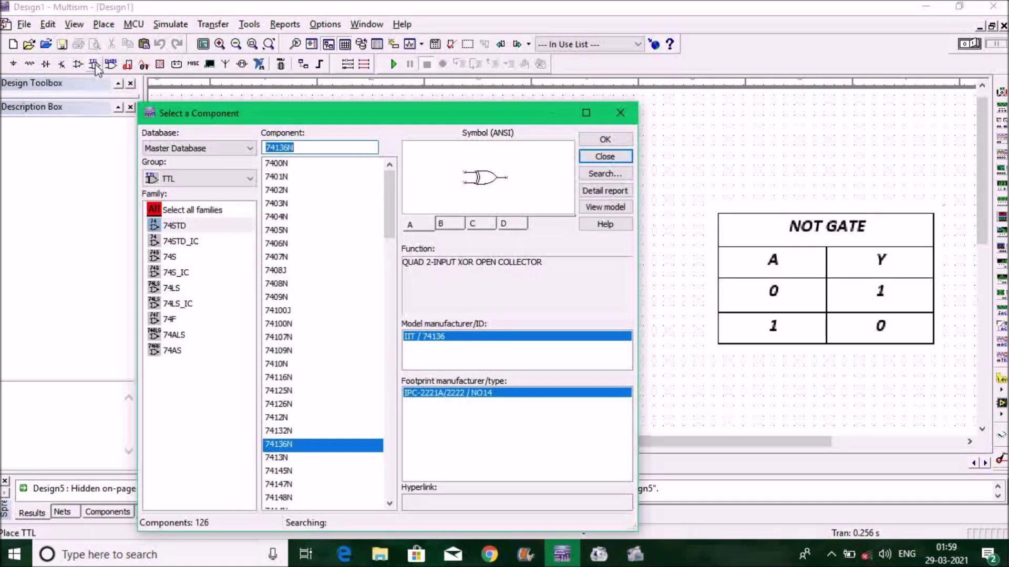
{"action": "left_click", "coordinate": [277, 218]}
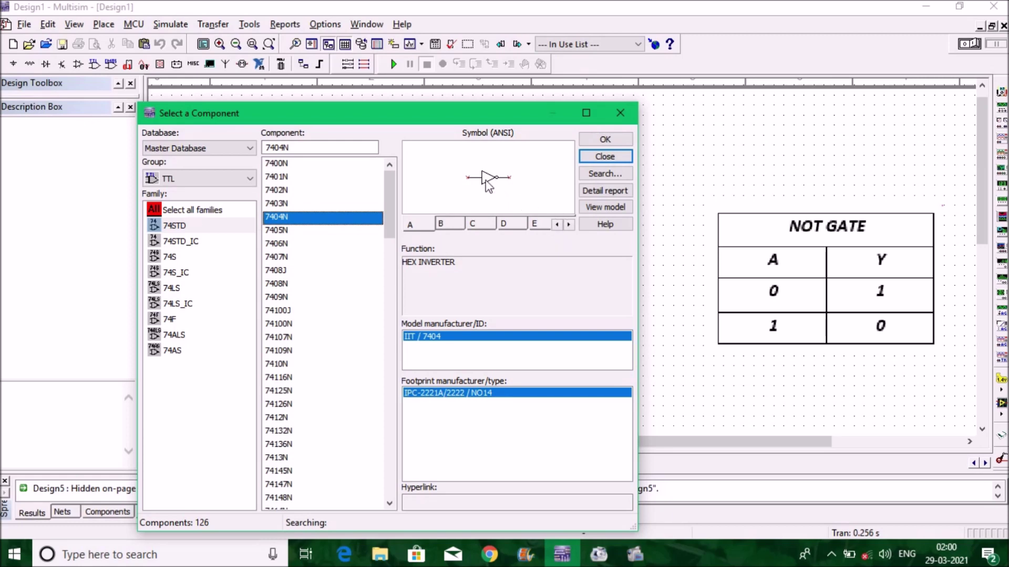
{"action": "left_click", "coordinate": [604, 141]}
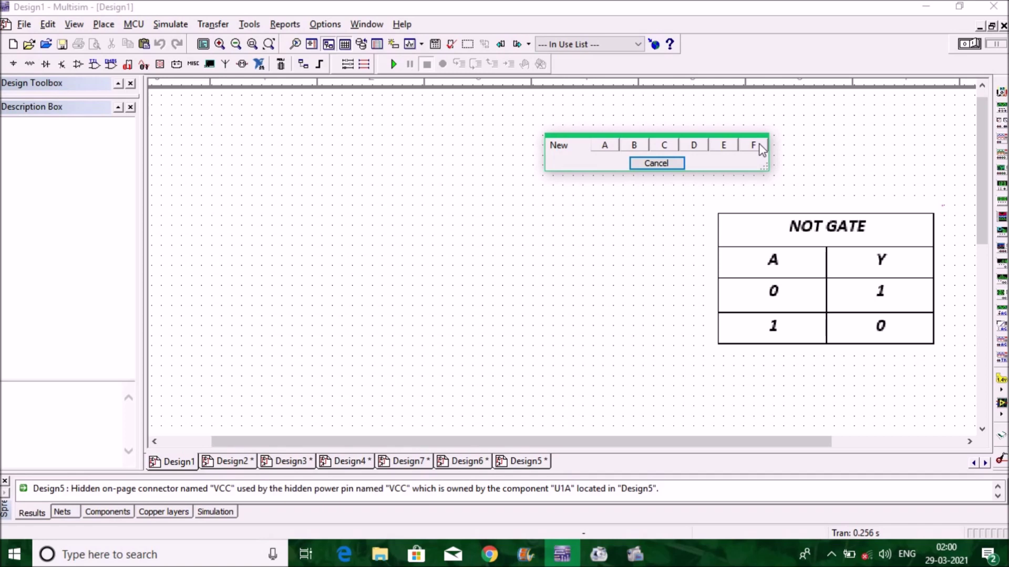
{"action": "left_click", "coordinate": [605, 148]}
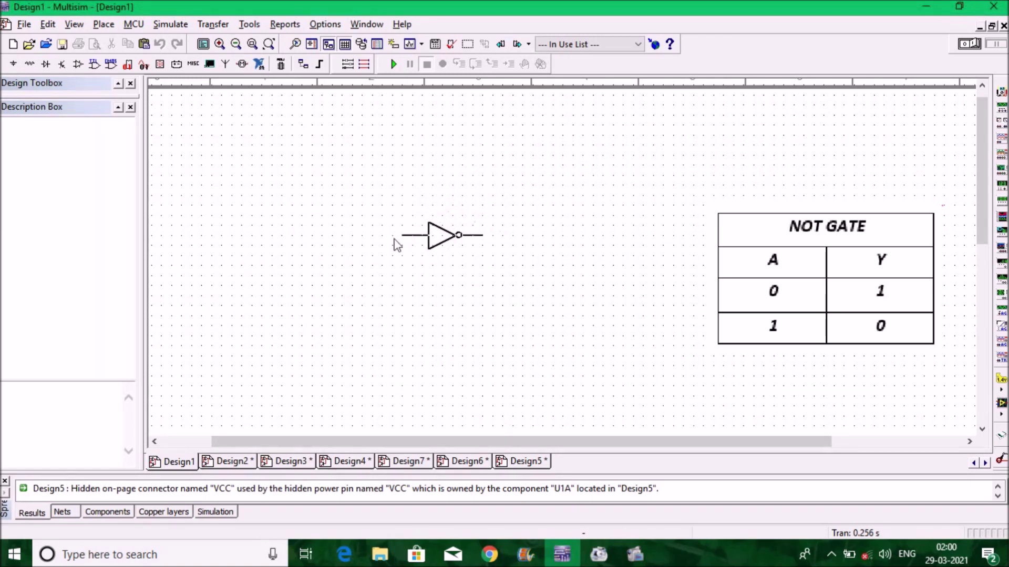
{"action": "left_click", "coordinate": [383, 252]}
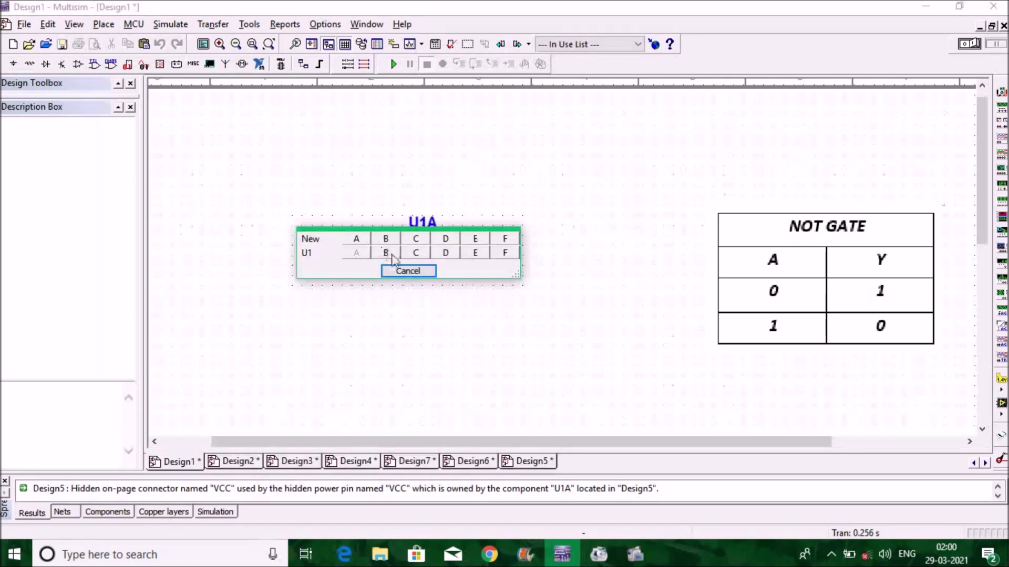
{"action": "left_click", "coordinate": [399, 271]}
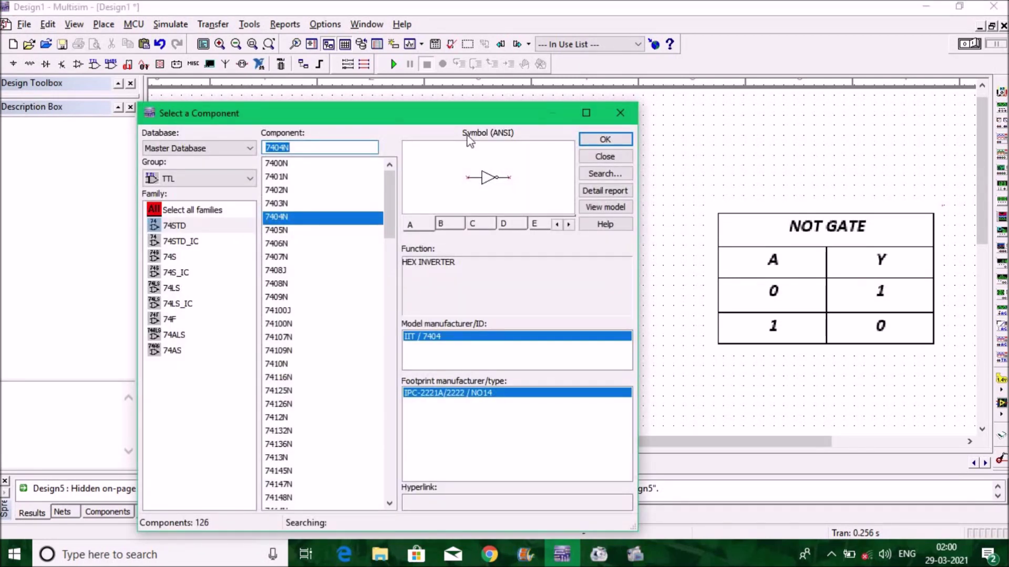
{"action": "left_click", "coordinate": [177, 183]}
Place a VCC supply from the Sources group above-left of U1A, accepting the hidden-pin warning.
{"action": "left_click", "coordinate": [173, 213]}
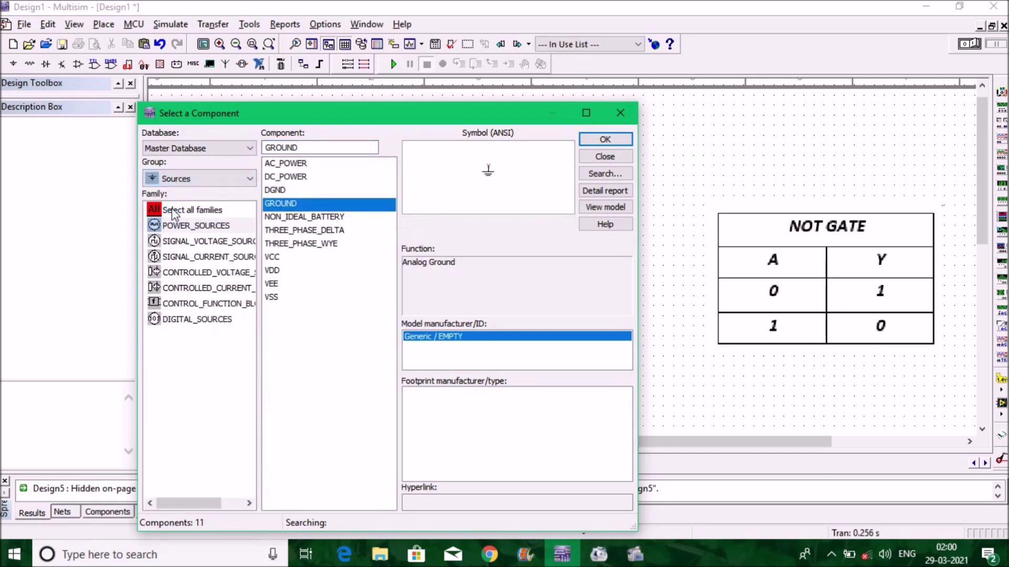
{"action": "left_click", "coordinate": [278, 259]}
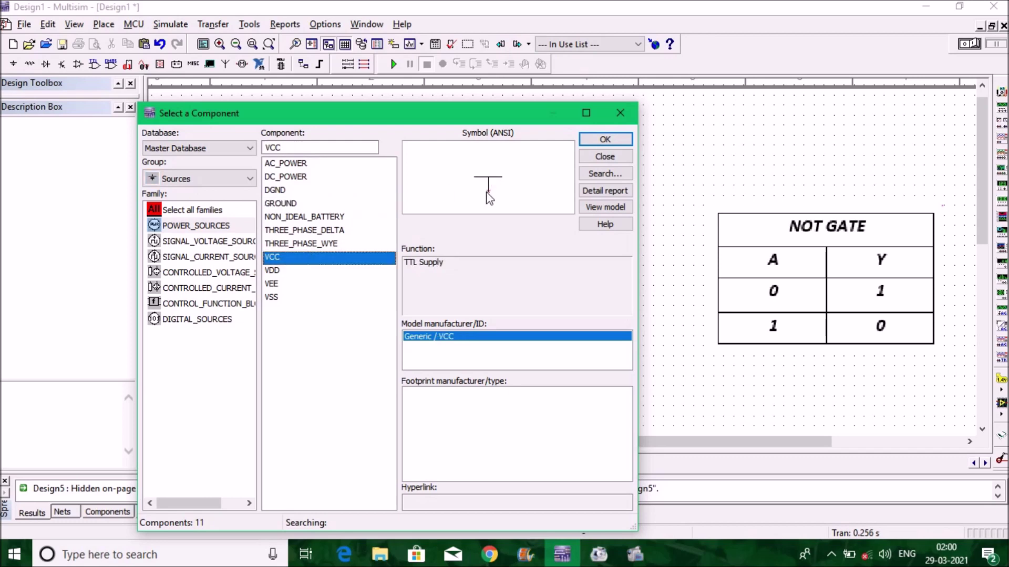
{"action": "left_click", "coordinate": [597, 141]}
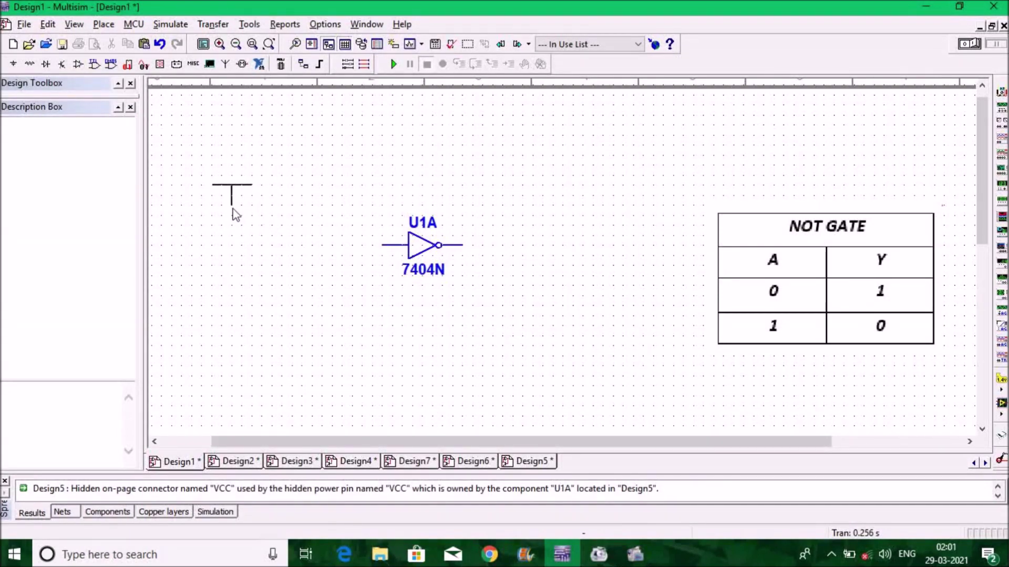
{"action": "left_click", "coordinate": [220, 223]}
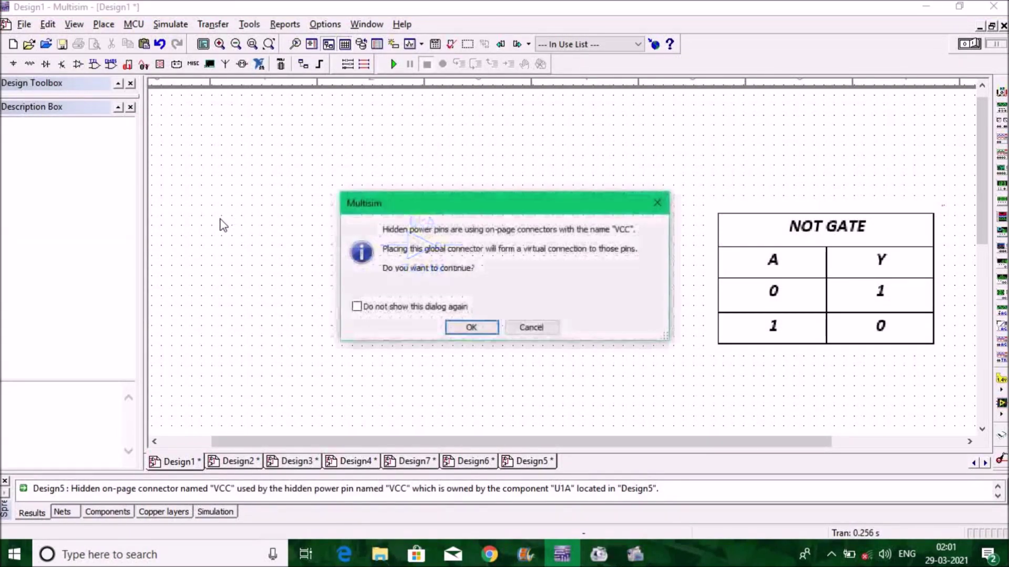
{"action": "left_click", "coordinate": [468, 326]}
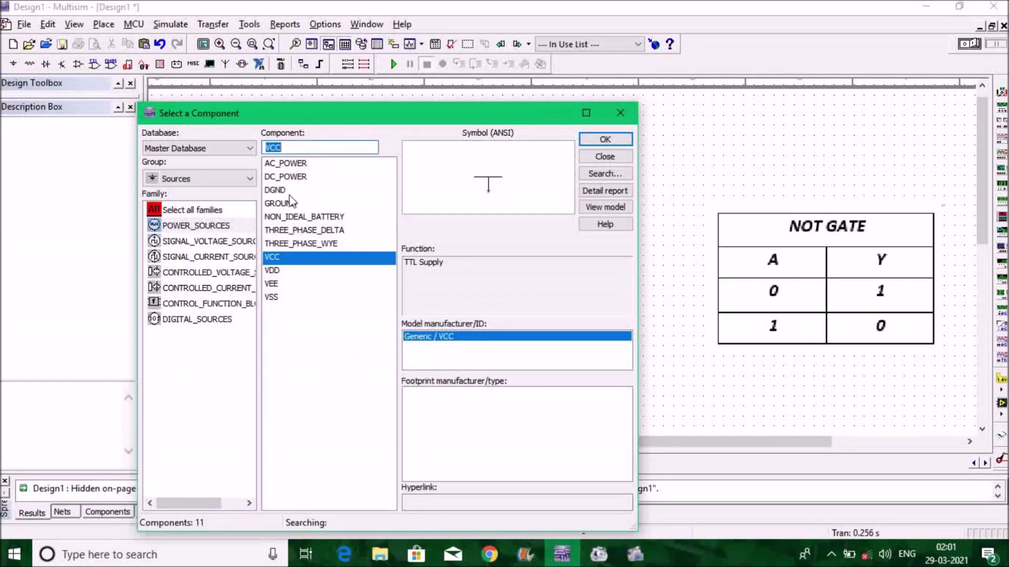
Place an SPDT switch S1 from the Basic group's SWITCH family left of U1A.
{"action": "left_click", "coordinate": [206, 178]}
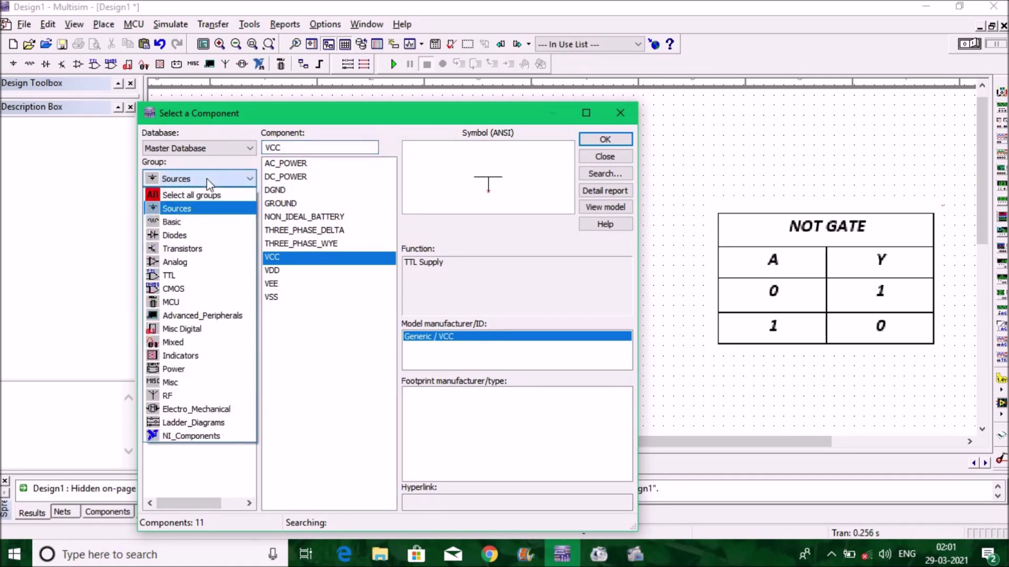
{"action": "left_click", "coordinate": [173, 223]}
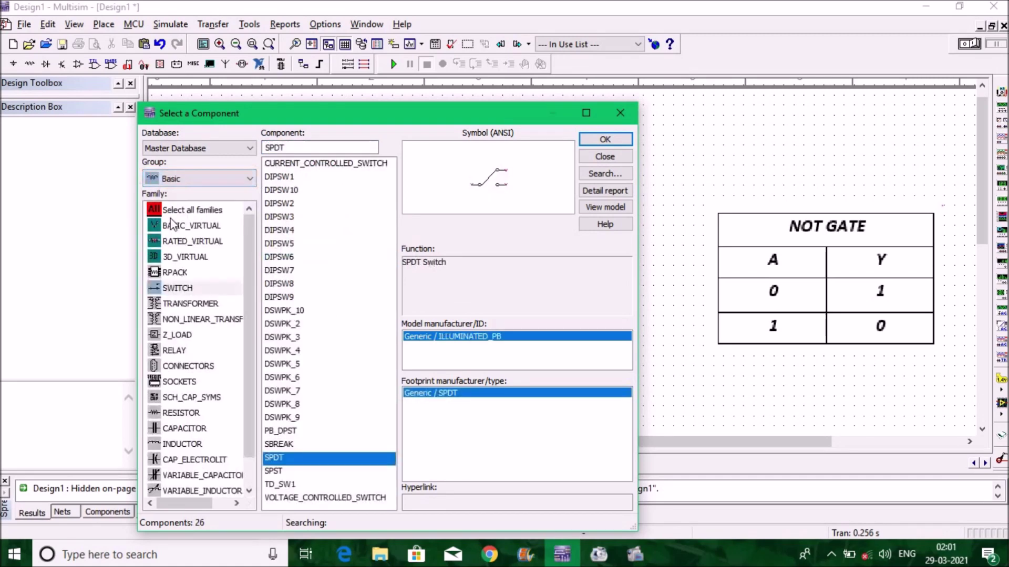
{"action": "left_click", "coordinate": [167, 288]}
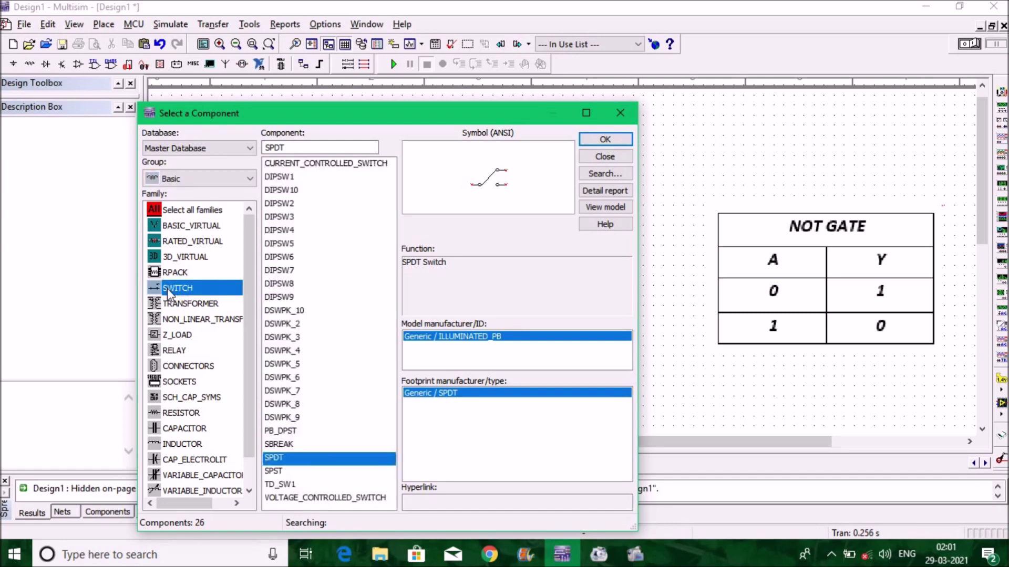
{"action": "left_click", "coordinate": [273, 460]}
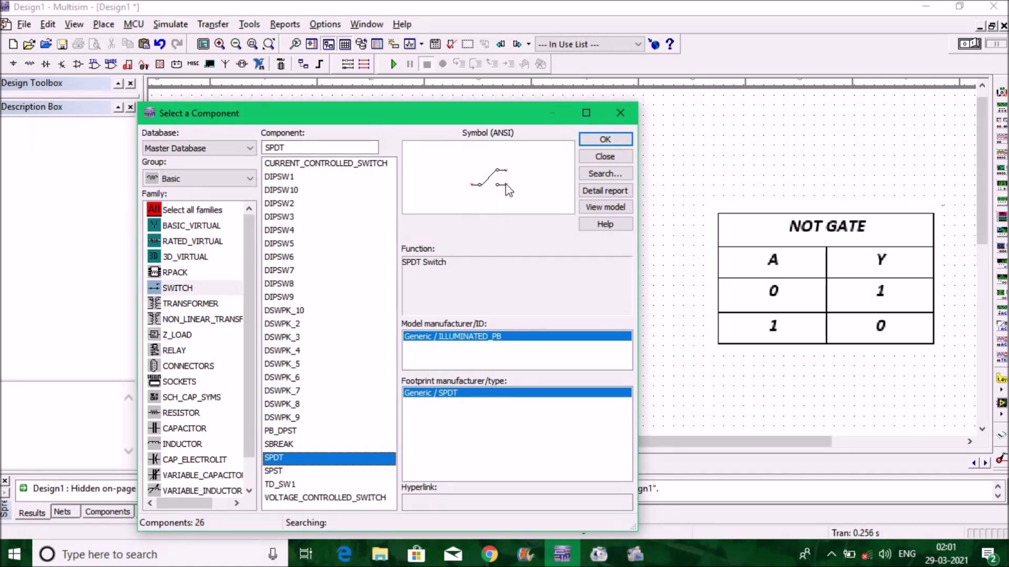
{"action": "left_click", "coordinate": [605, 140]}
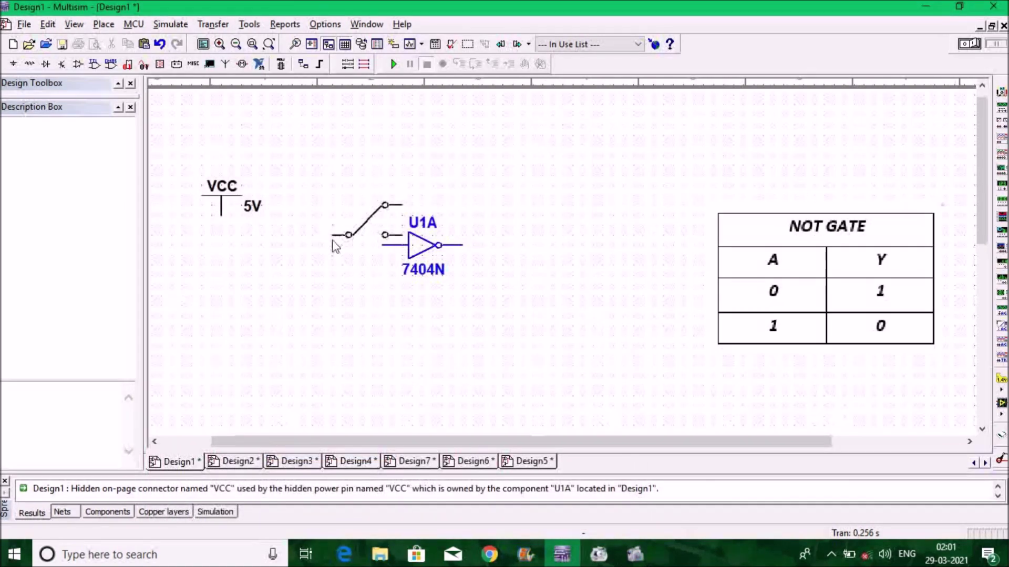
{"action": "left_click", "coordinate": [274, 256]}
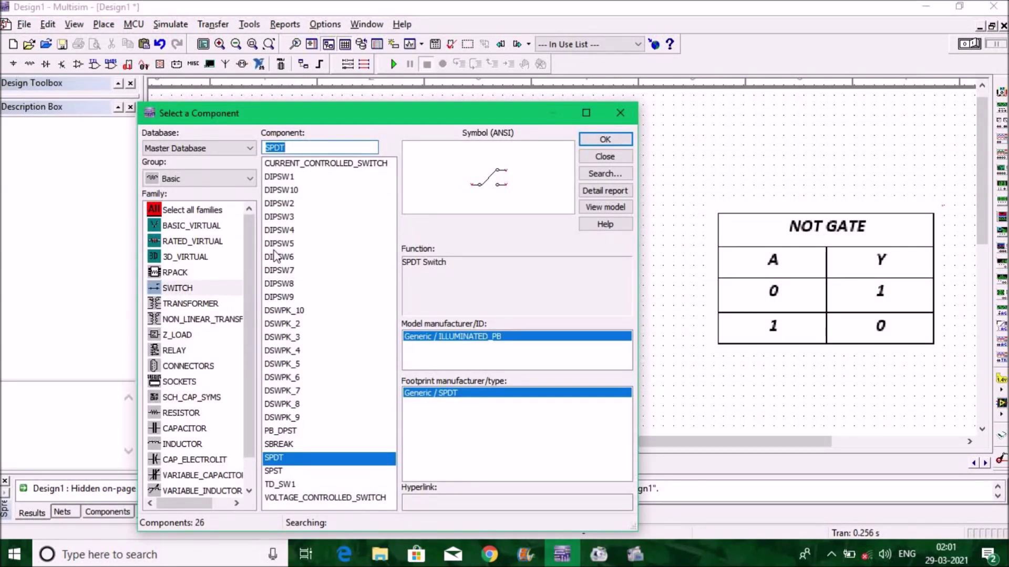
Place the red probe X1 from the Indicators group after the inverter output.
{"action": "left_click", "coordinate": [199, 182]}
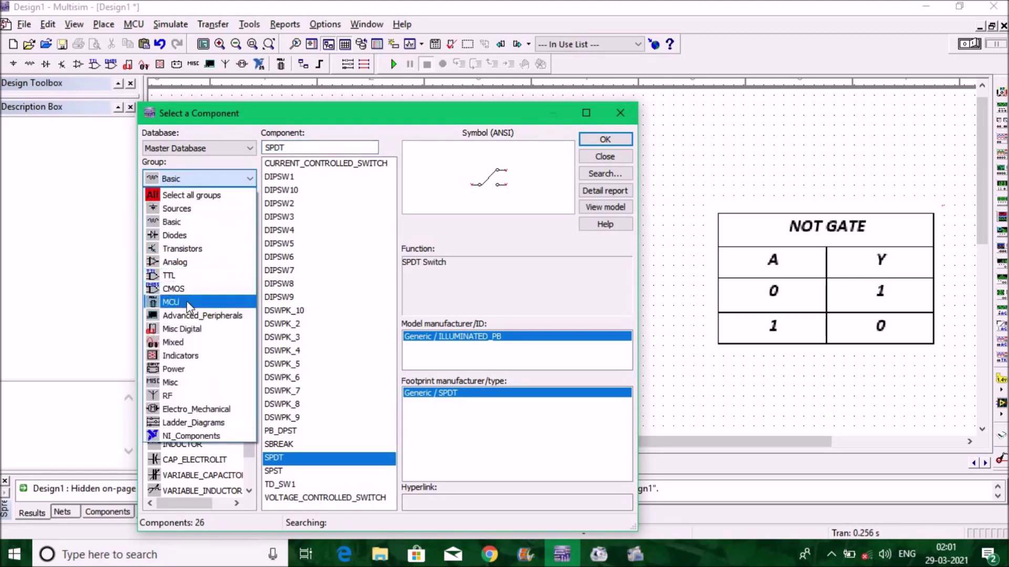
{"action": "left_click", "coordinate": [191, 360]}
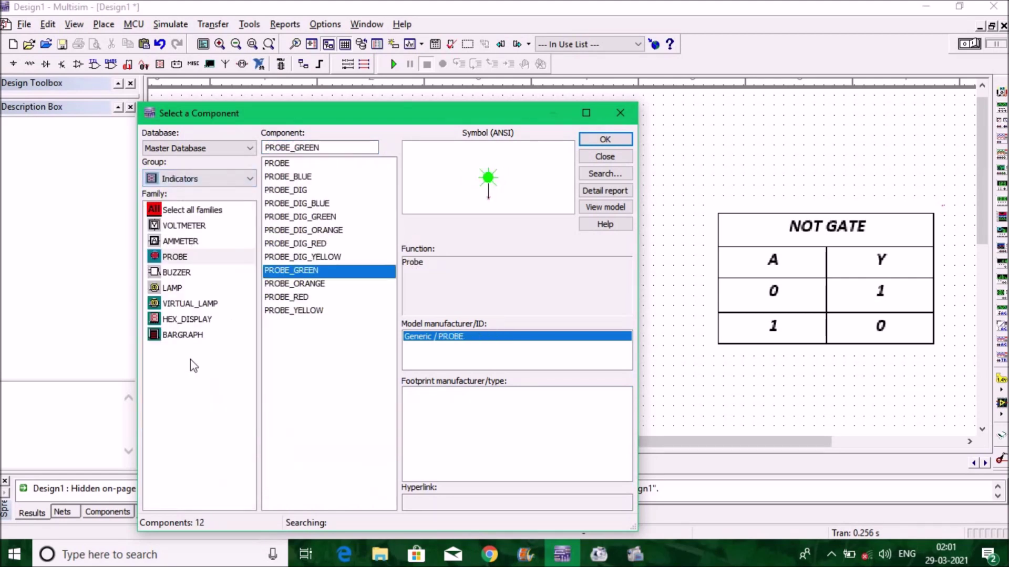
{"action": "left_click", "coordinate": [312, 248]}
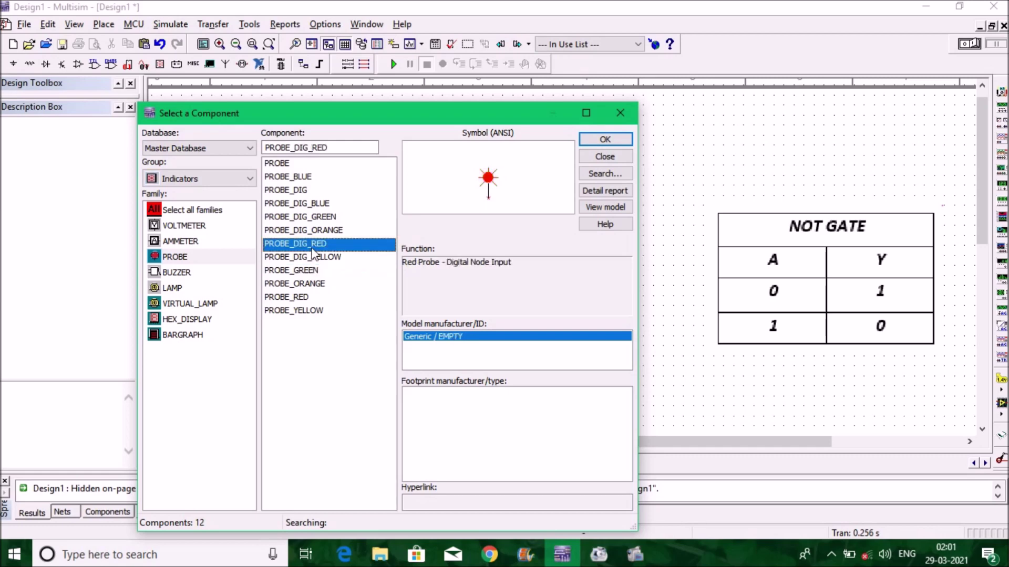
{"action": "left_click", "coordinate": [294, 285]}
{"action": "left_click", "coordinate": [293, 299]}
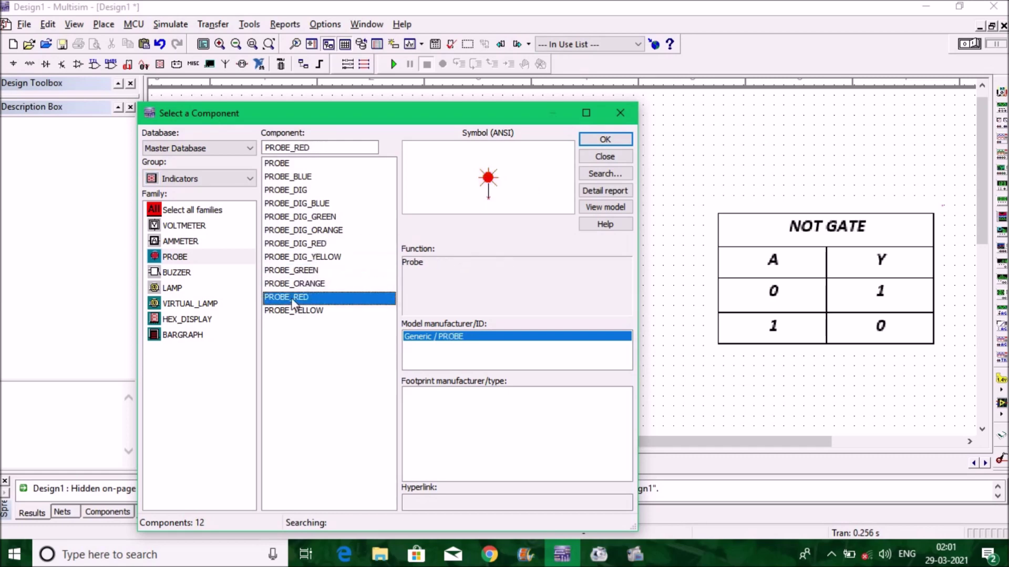
{"action": "left_click", "coordinate": [599, 141]}
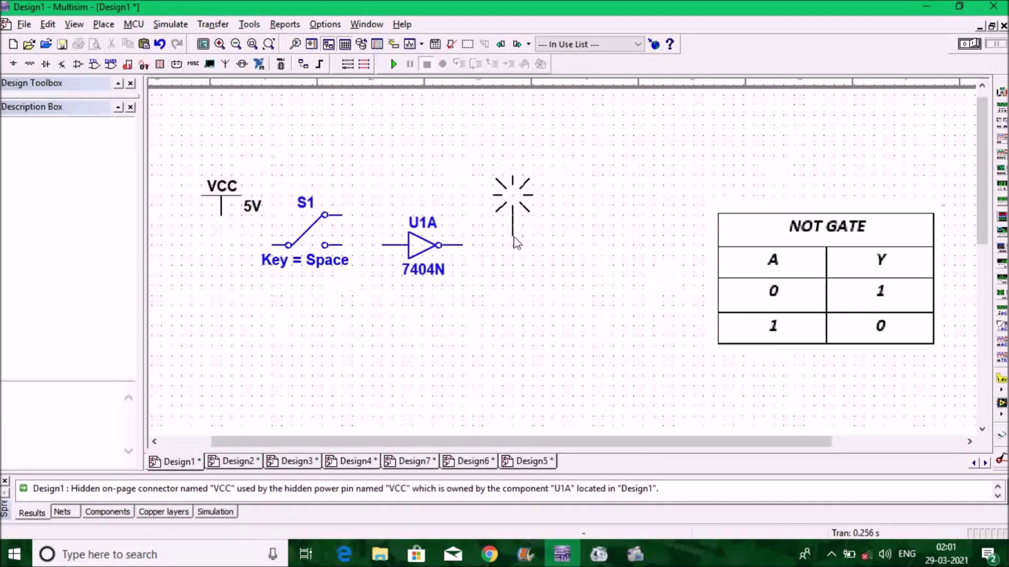
{"action": "key", "text": "Escape"}
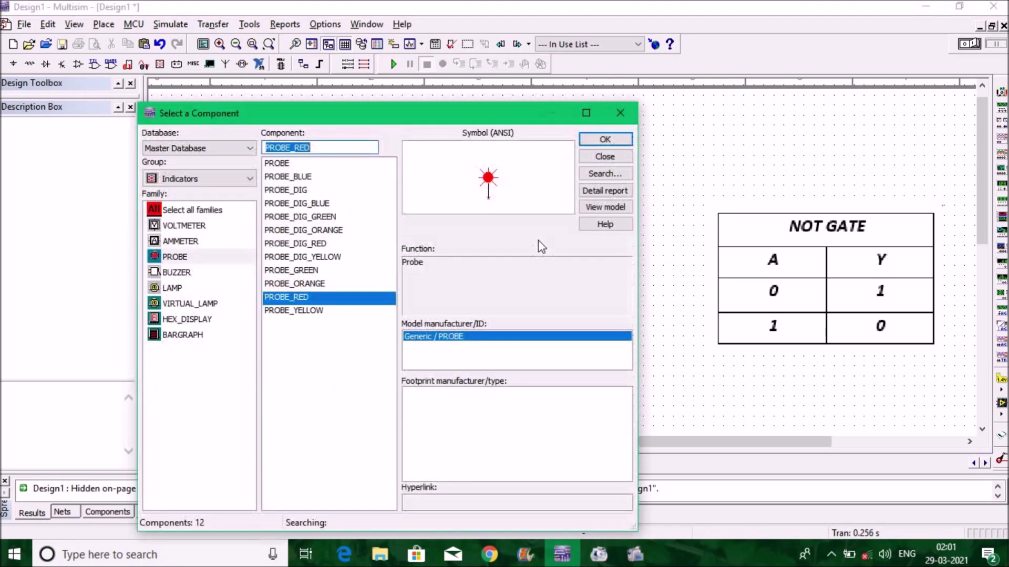
Place green probe X2 beside switch S1 and wire VCC to S1's left terminal.
{"action": "left_click", "coordinate": [309, 271]}
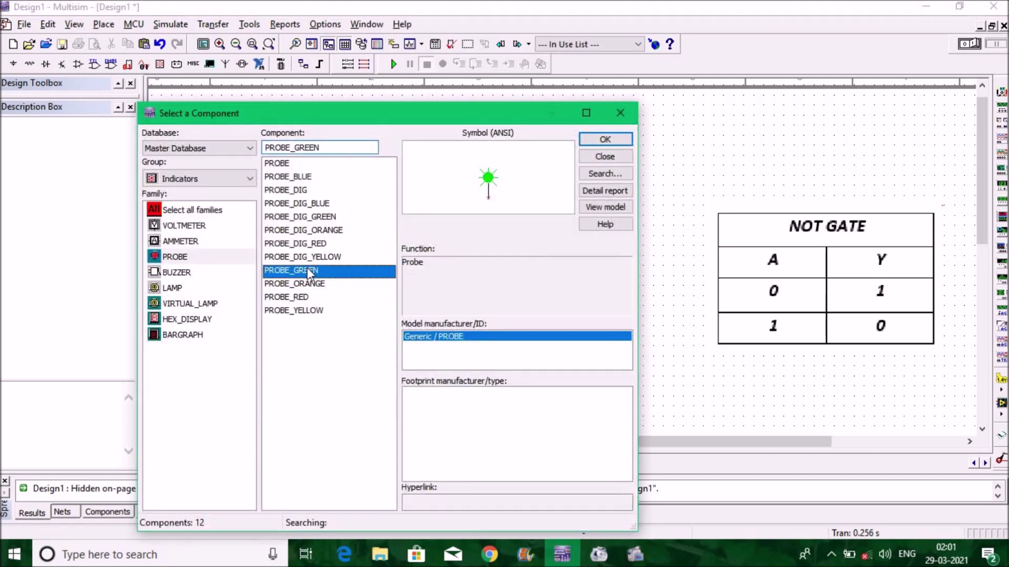
{"action": "left_click", "coordinate": [608, 144]}
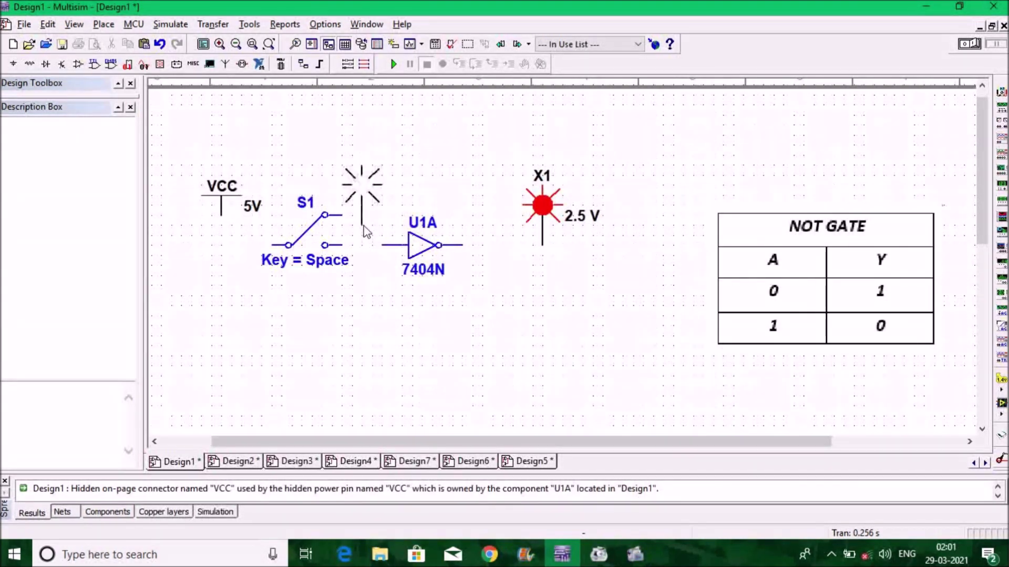
{"action": "left_click", "coordinate": [366, 231]}
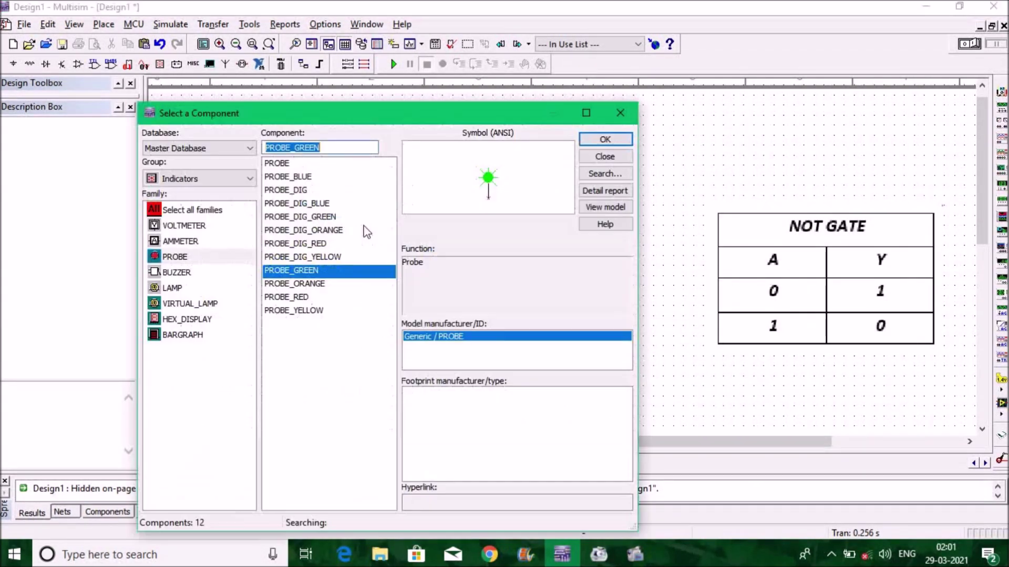
{"action": "left_click", "coordinate": [599, 156]}
{"action": "left_click", "coordinate": [221, 215]}
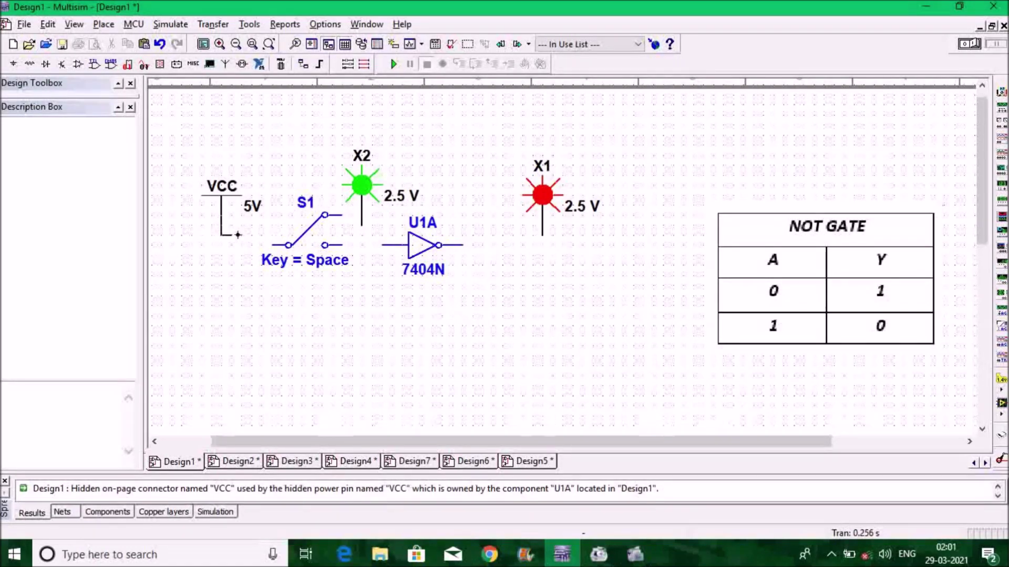
{"action": "left_click", "coordinate": [288, 245]}
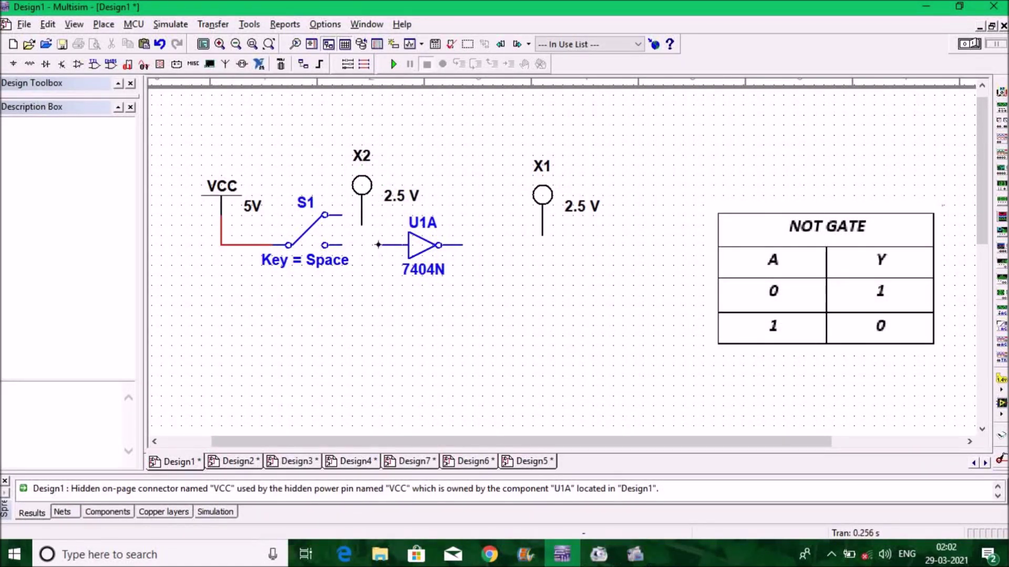
Wire S1 to U1A's input and U1A's output to probe X1, and tap X2 onto the input.
{"action": "left_click", "coordinate": [342, 246]}
{"action": "left_click", "coordinate": [379, 245]}
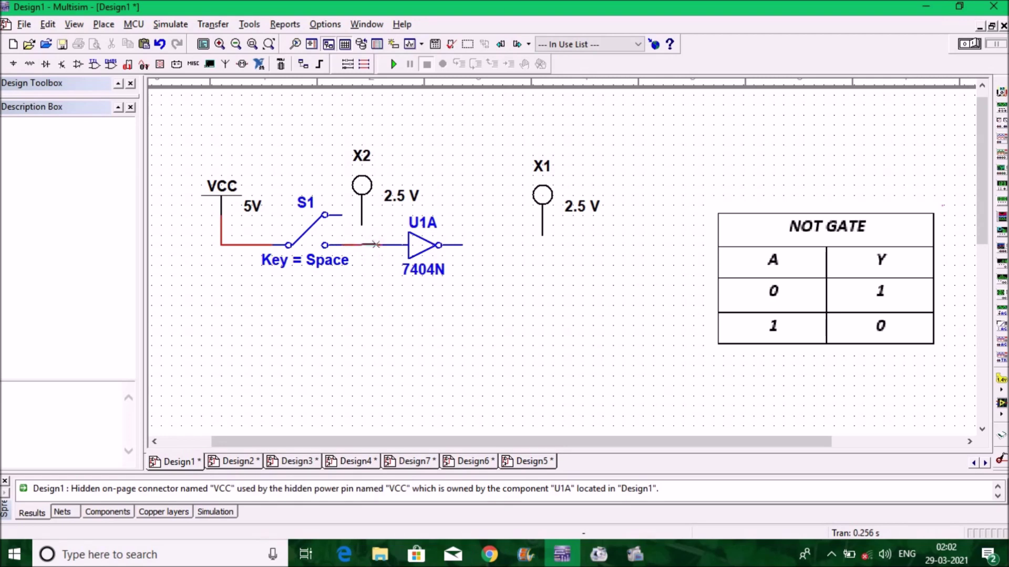
{"action": "left_click", "coordinate": [463, 245]}
{"action": "left_click", "coordinate": [543, 235]}
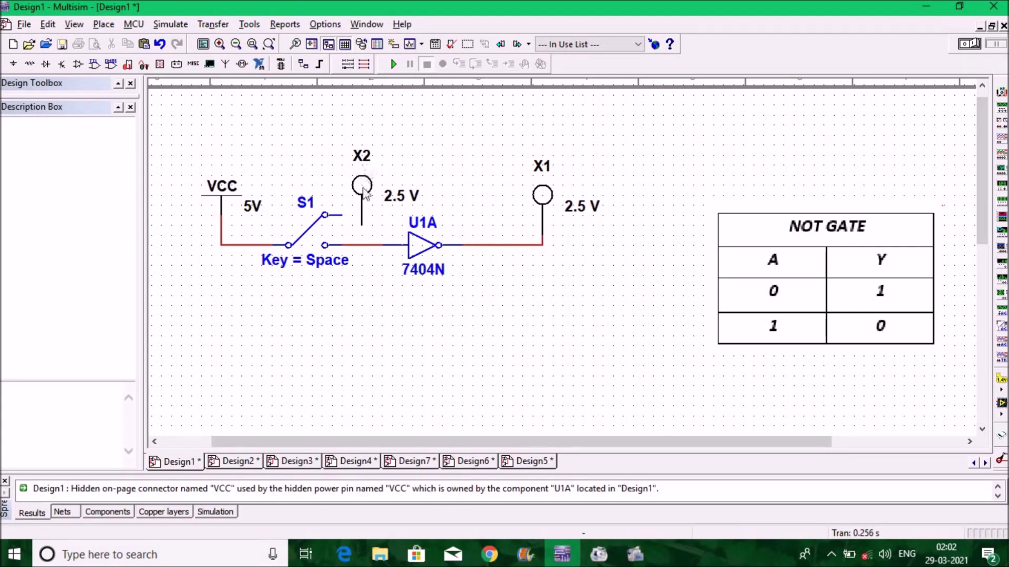
{"action": "left_click", "coordinate": [361, 226]}
{"action": "left_click", "coordinate": [363, 244]}
{"action": "left_click", "coordinate": [178, 25]}
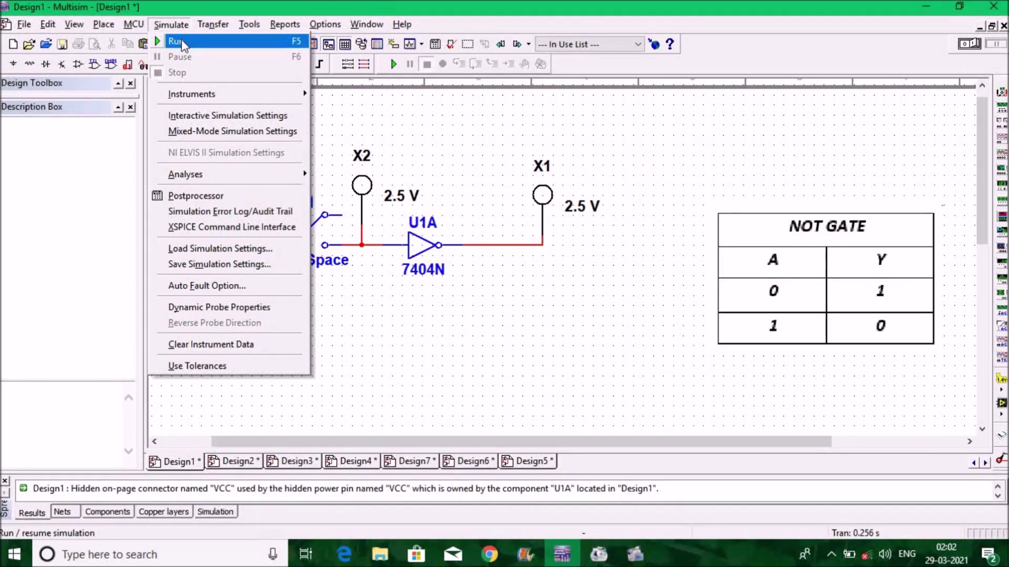
Run the NOT gate simulation and toggle S1 to confirm X1 shows the inverse of input A.
{"action": "left_click", "coordinate": [182, 41]}
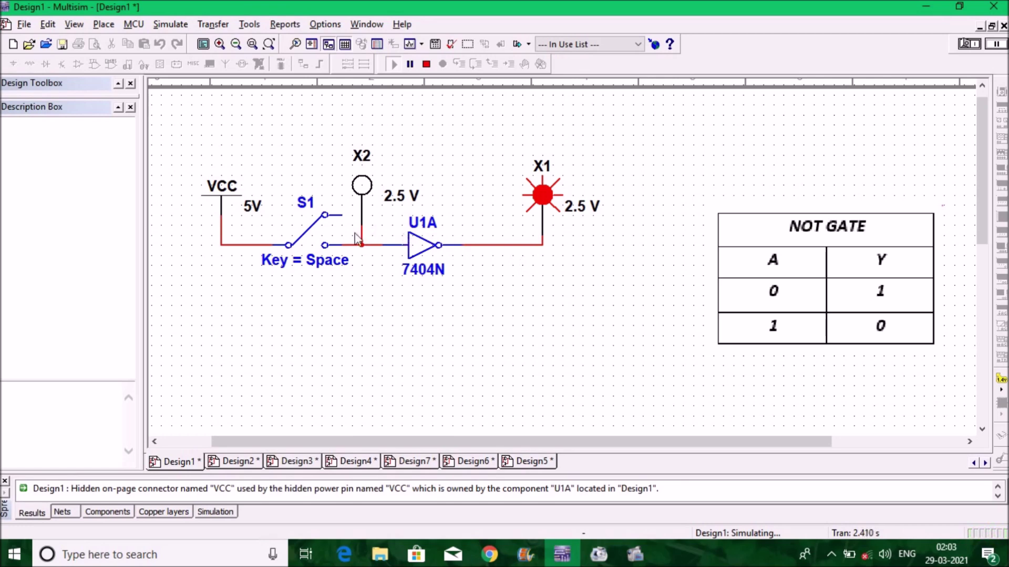
{"action": "left_click", "coordinate": [316, 232]}
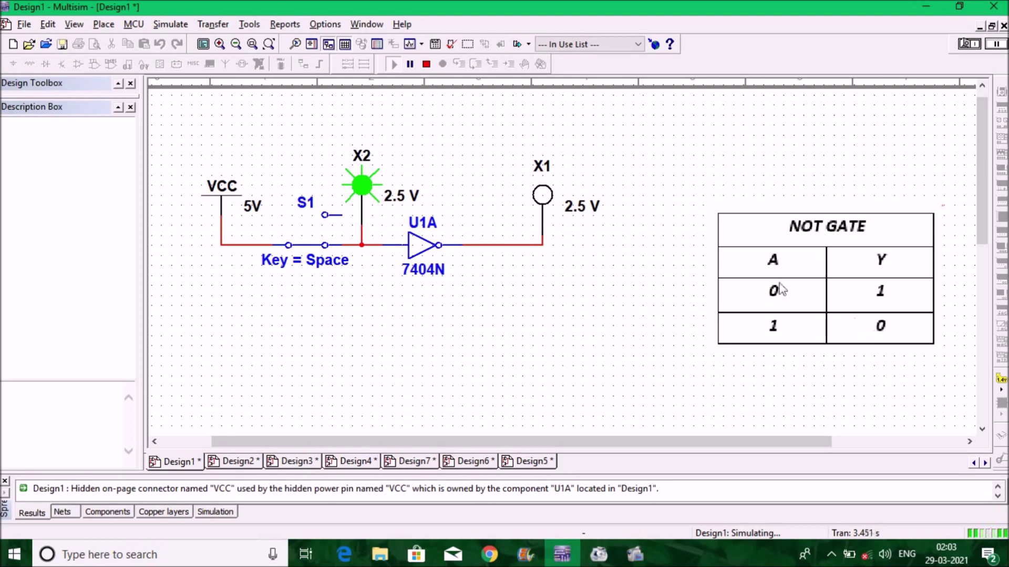
{"action": "left_click", "coordinate": [302, 251]}
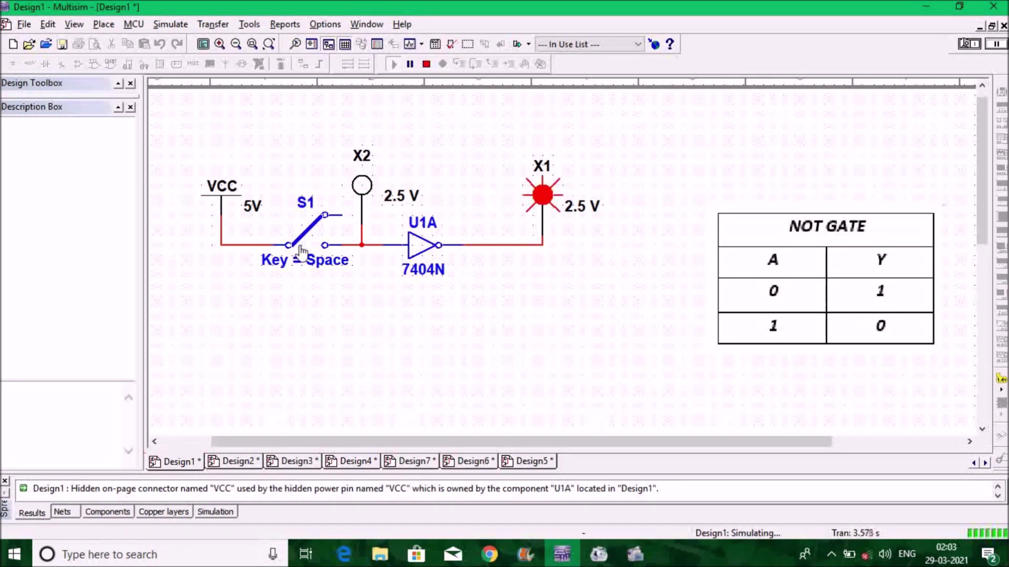
{"action": "left_click", "coordinate": [305, 251]}
{"action": "left_click", "coordinate": [307, 251]}
{"action": "left_click", "coordinate": [308, 251]}
{"action": "left_click", "coordinate": [309, 251]}
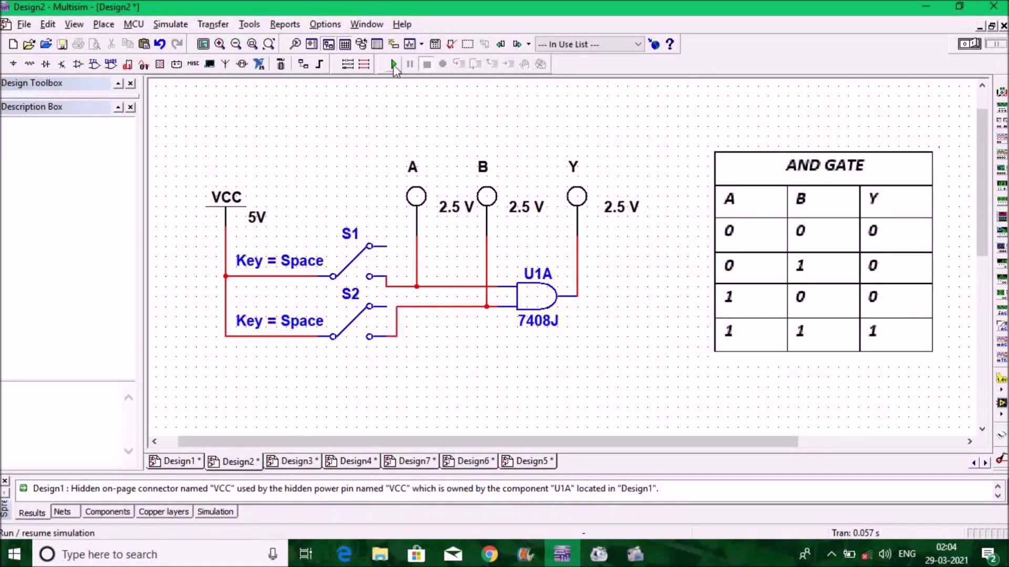
Run the AND gate simulation and step S1 and S2 through their input combinations.
{"action": "left_click", "coordinate": [172, 25]}
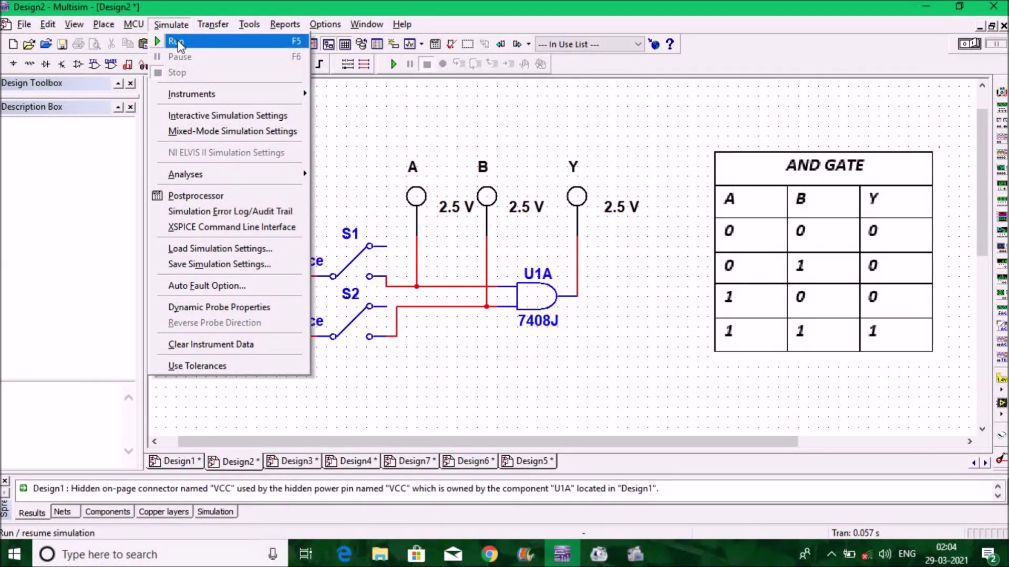
{"action": "left_click", "coordinate": [178, 42]}
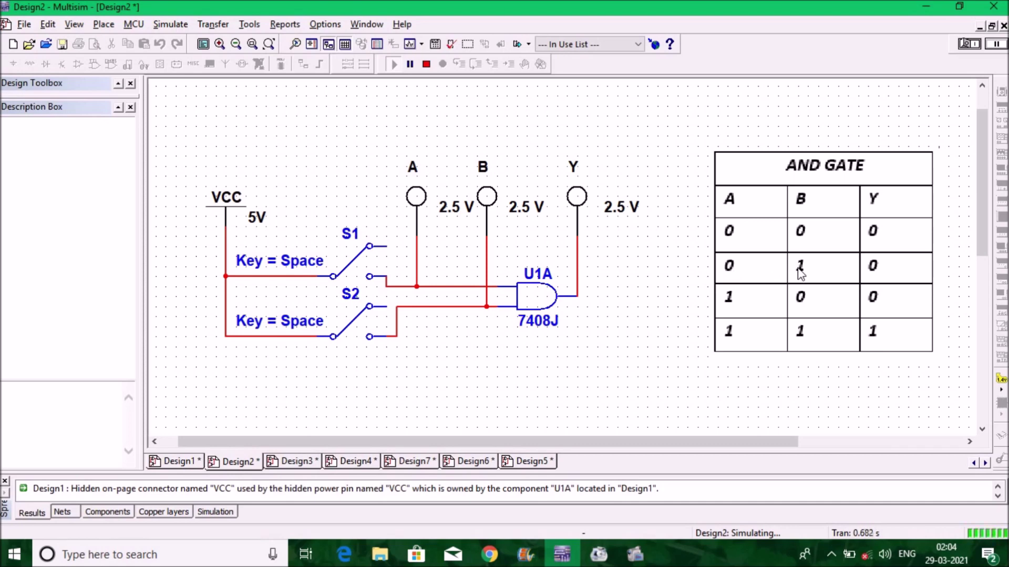
{"action": "left_click", "coordinate": [354, 327]}
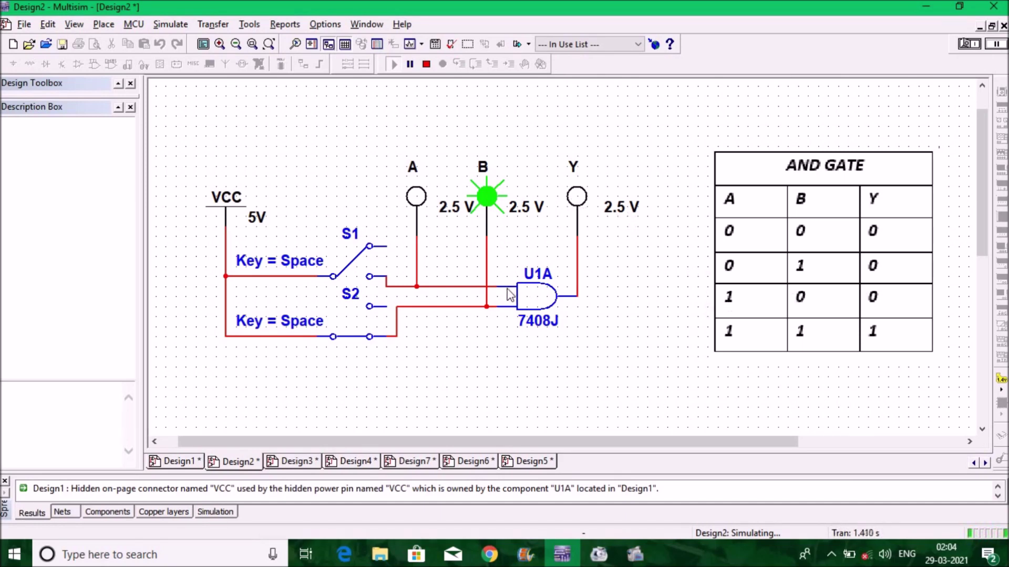
{"action": "left_click", "coordinate": [355, 337]}
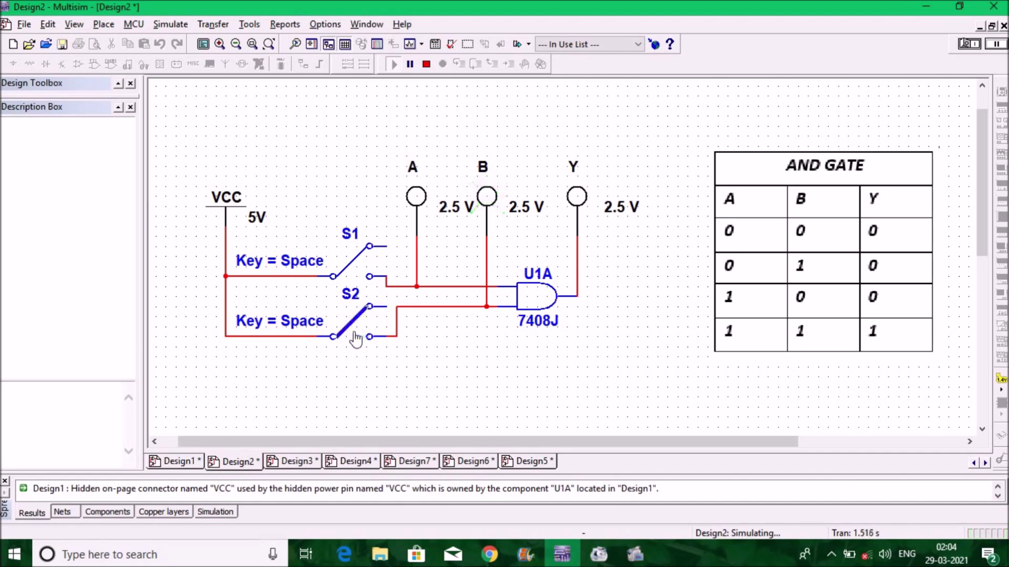
{"action": "left_click", "coordinate": [357, 274]}
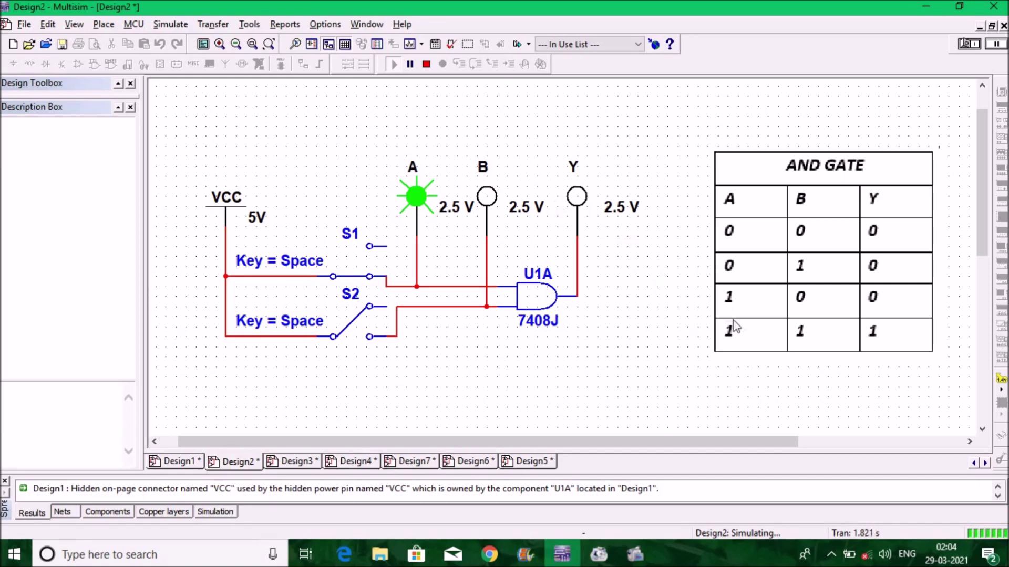
{"action": "left_click", "coordinate": [357, 331]}
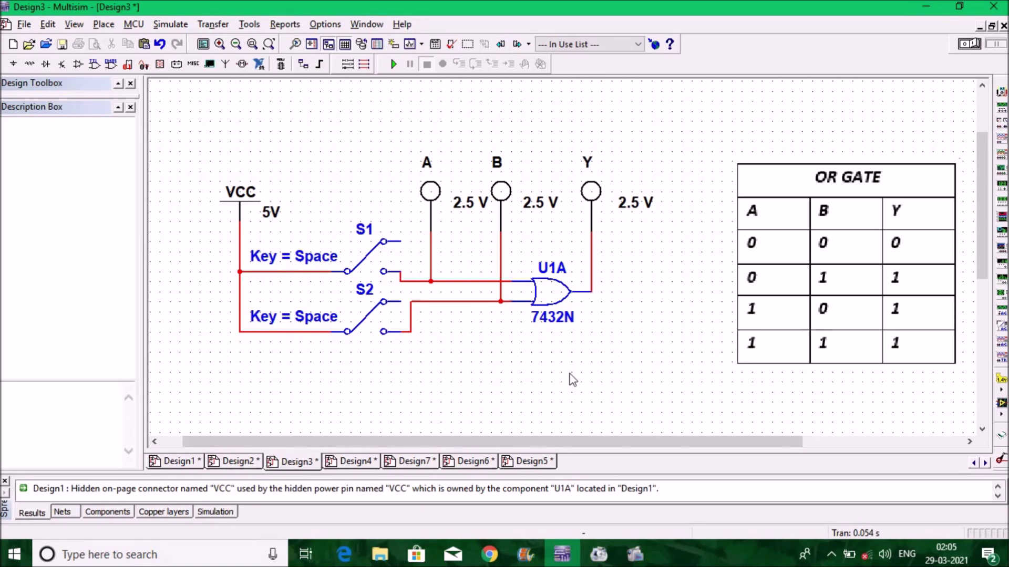
Run the OR gate simulation and toggle S2 and S1 through the combinations against the truth table.
{"action": "left_click", "coordinate": [394, 64]}
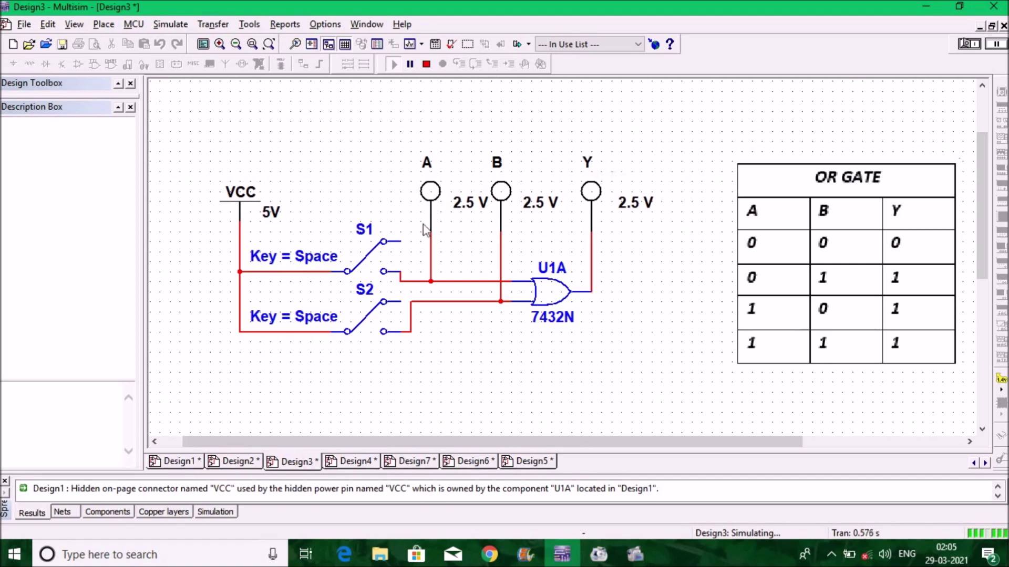
{"action": "left_click", "coordinate": [371, 320]}
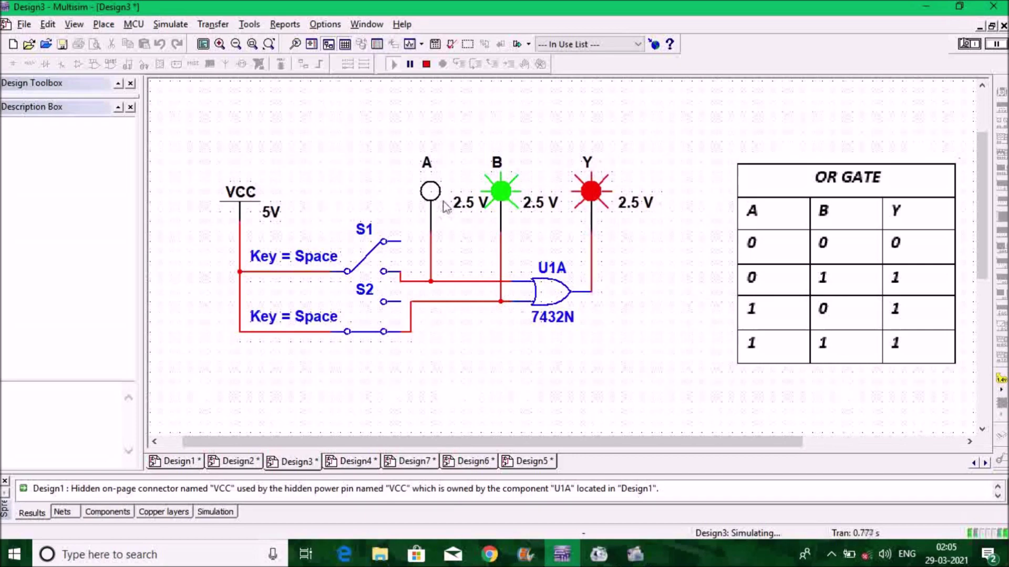
{"action": "key", "text": "space"}
{"action": "left_click", "coordinate": [375, 259]}
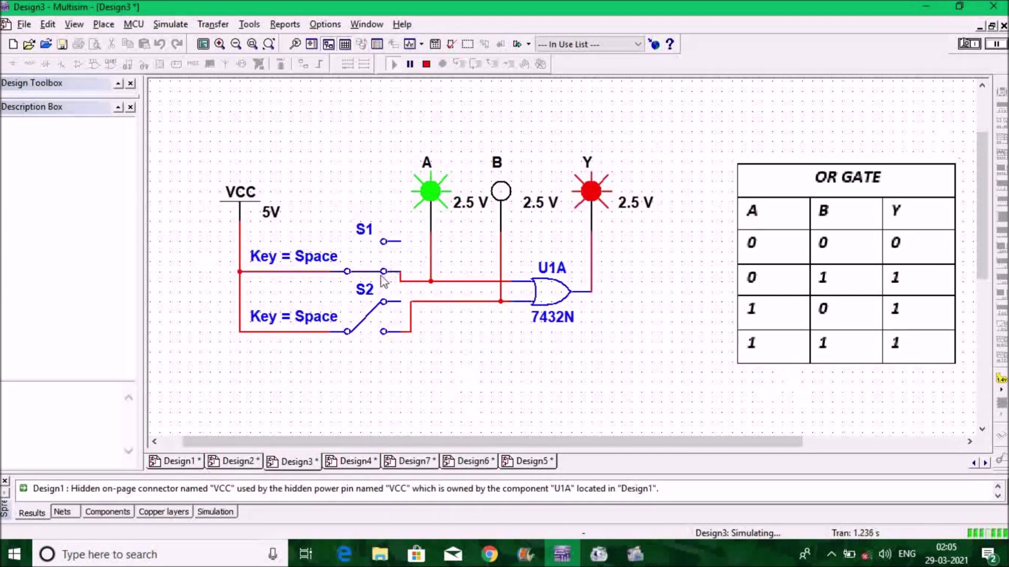
{"action": "left_click", "coordinate": [372, 318]}
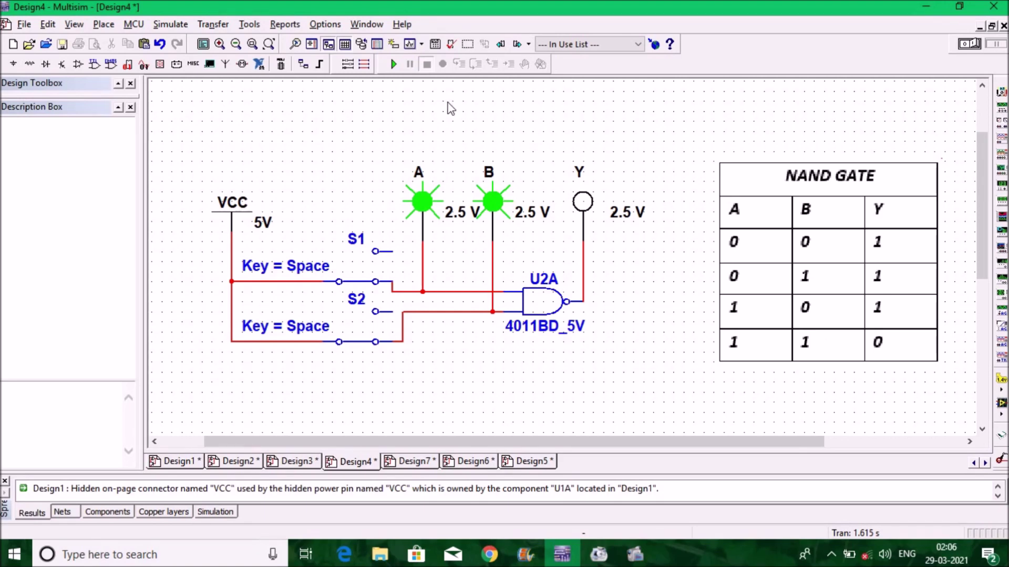
Run the NAND simulation and cycle S1 and S2 through all four combinations, with Y low only when both are high.
{"action": "left_click", "coordinate": [396, 65]}
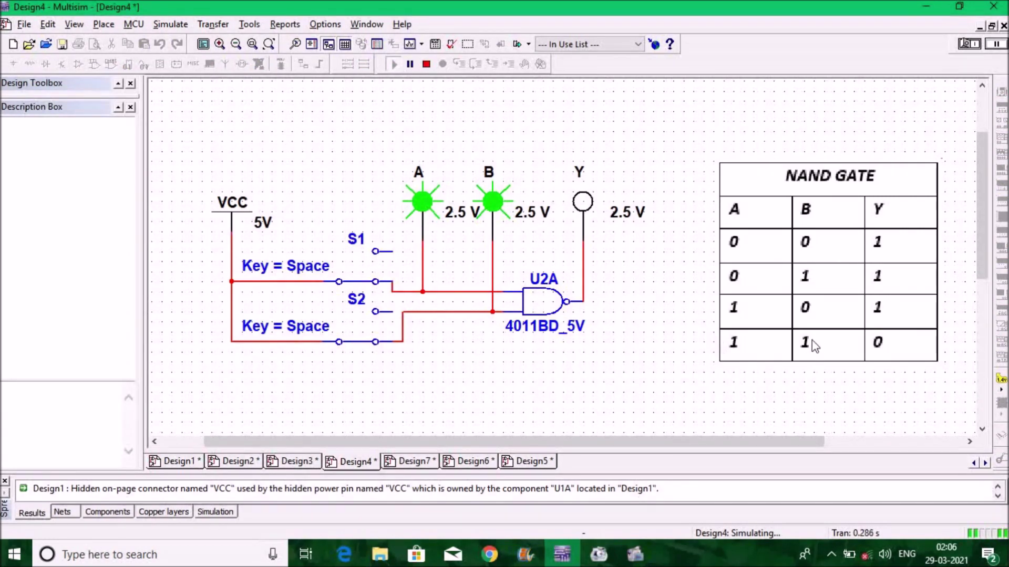
{"action": "left_click", "coordinate": [372, 282]}
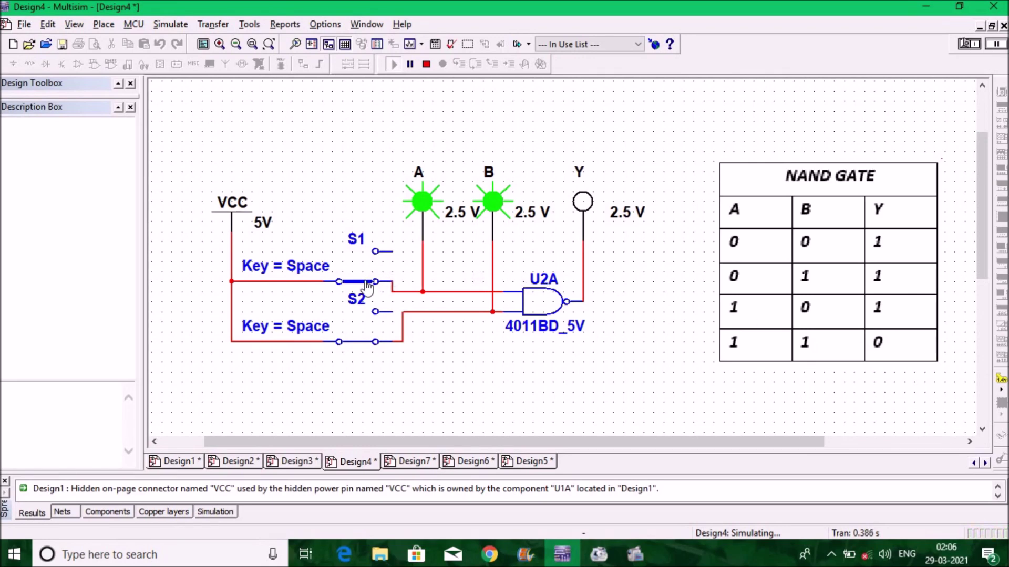
{"action": "left_click", "coordinate": [351, 342]}
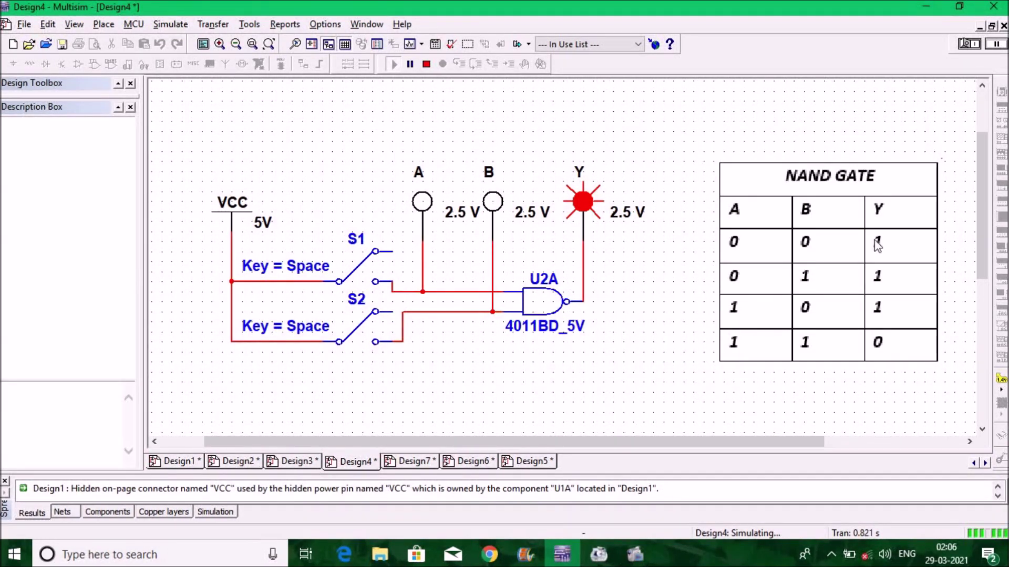
{"action": "left_click", "coordinate": [355, 334]}
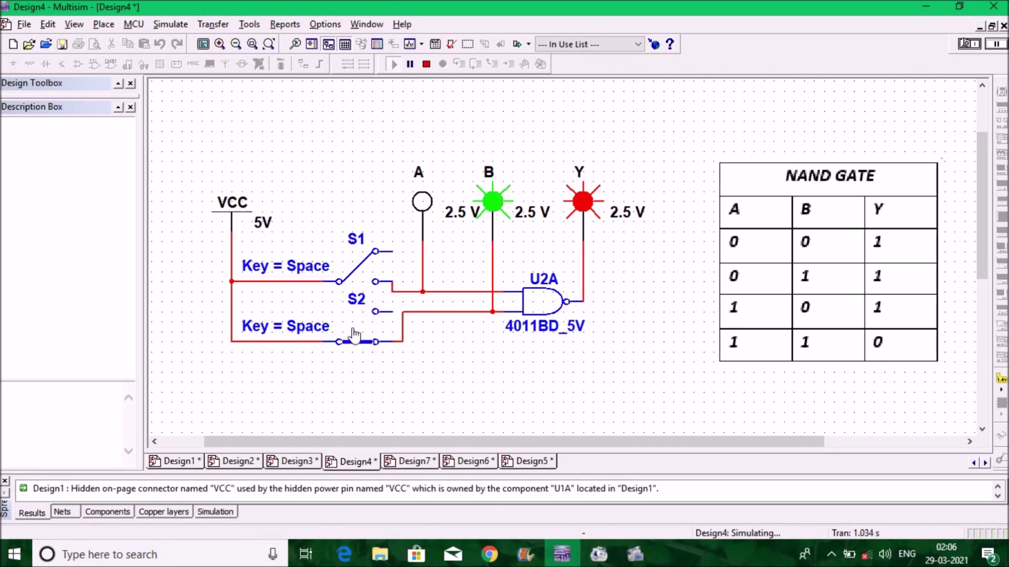
{"action": "left_click", "coordinate": [357, 343]}
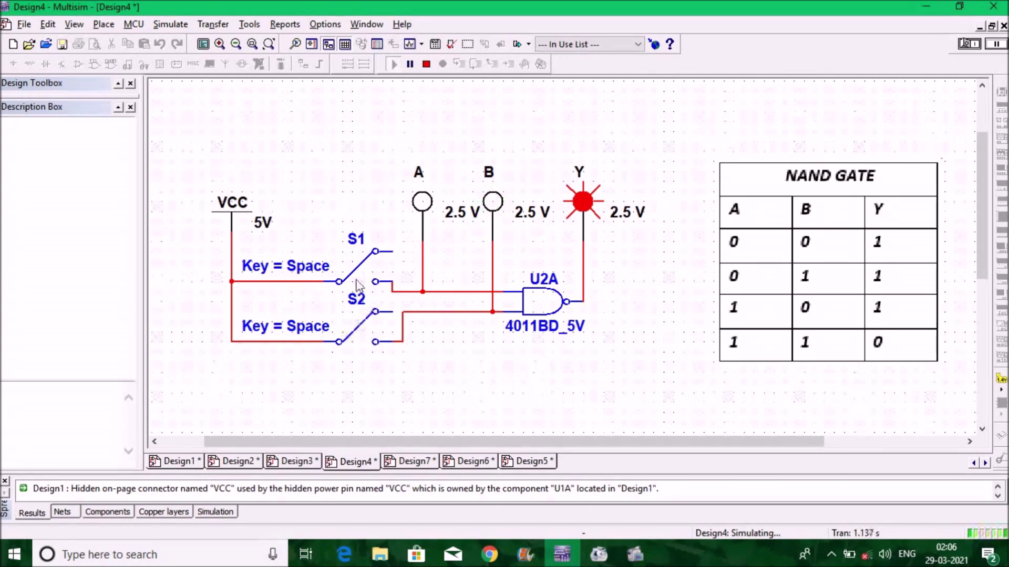
{"action": "left_click", "coordinate": [356, 279]}
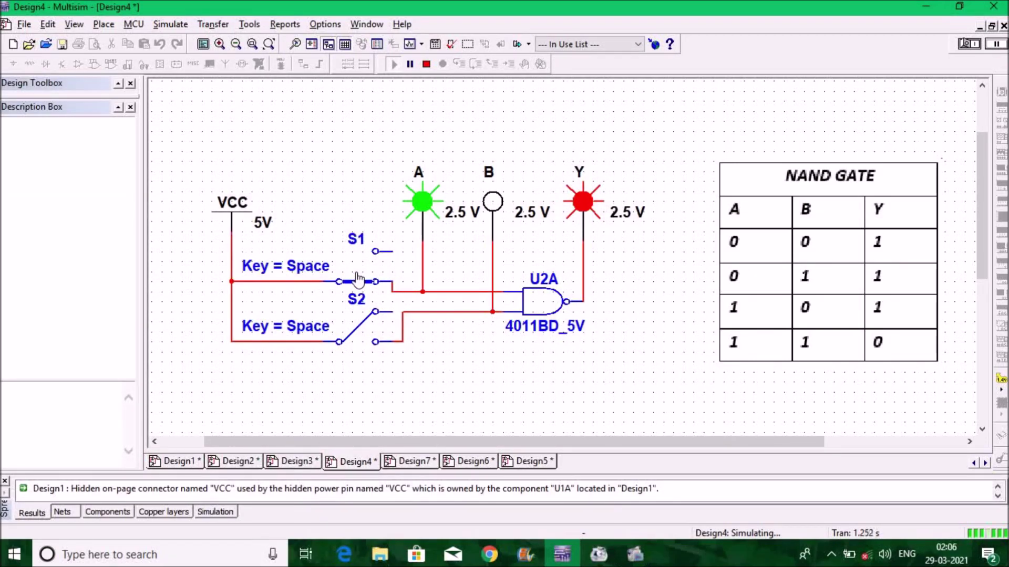
{"action": "left_click", "coordinate": [362, 324]}
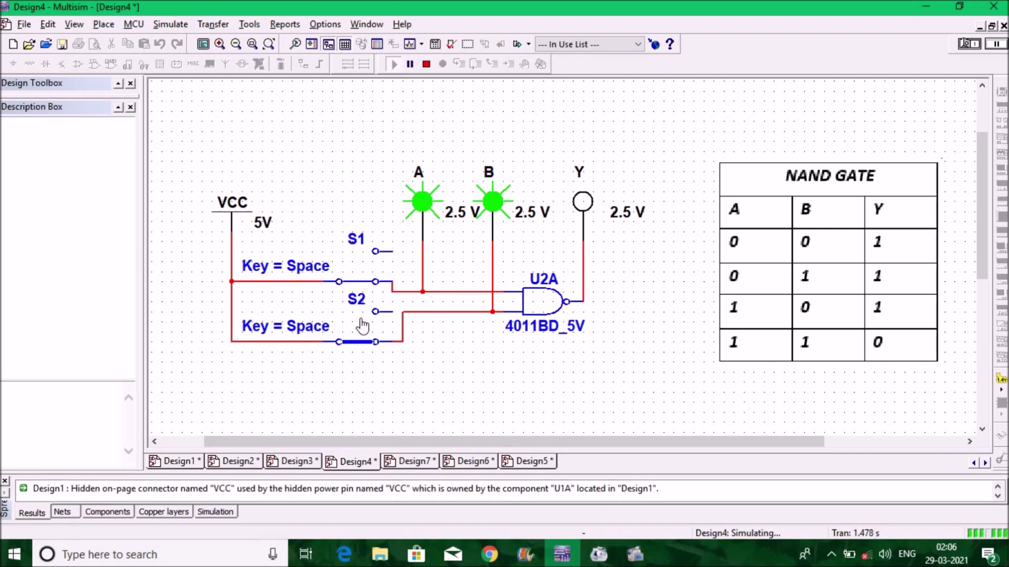